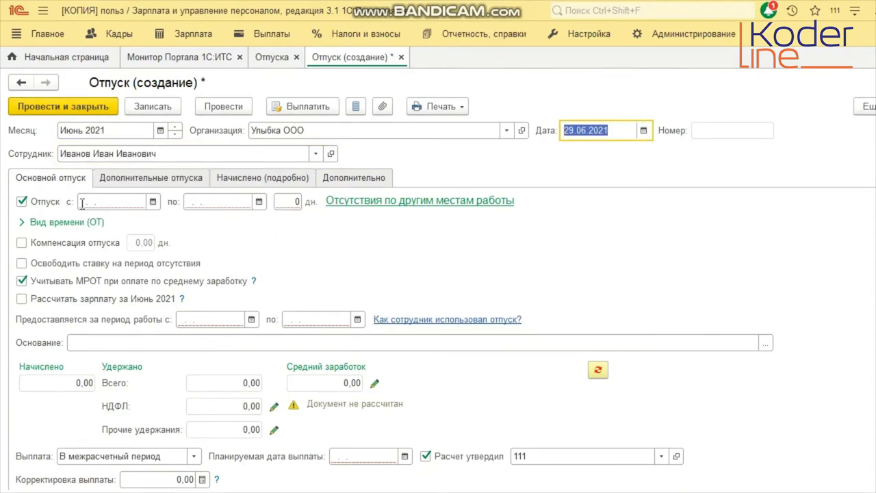
Set the start date of the employee's main vacation to 02.07.2021
click(103, 201)
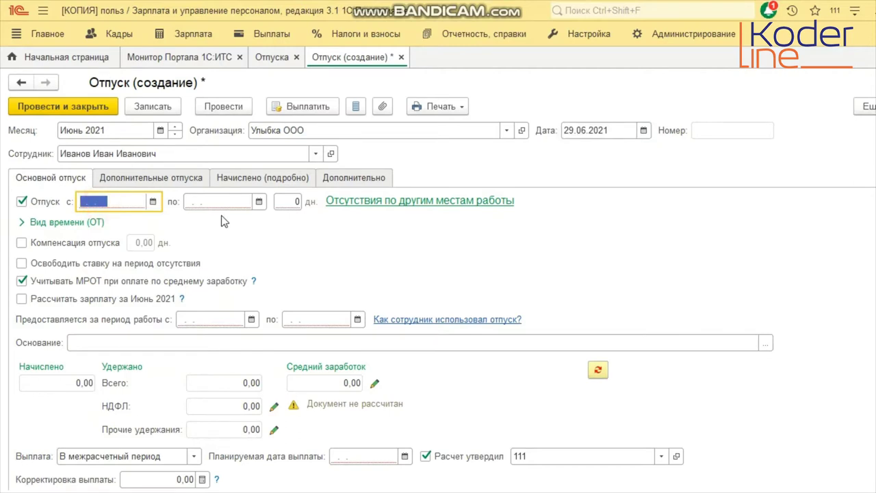
text(02.07.)
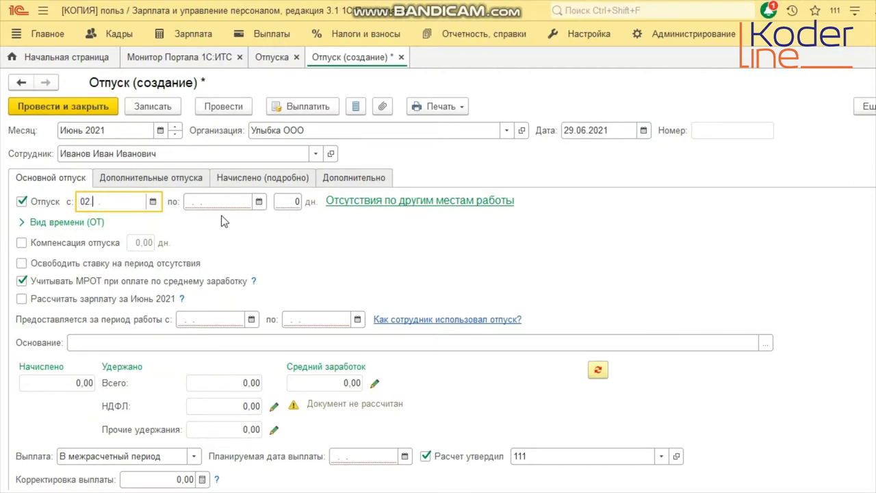
text(2021)
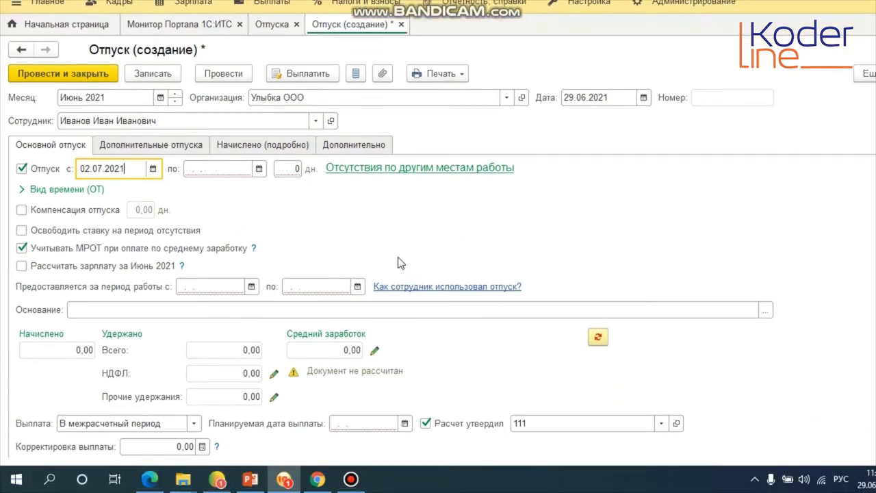
Check the employee's remaining vacation balance in the report on how the vacation was used, and close the report
click(439, 290)
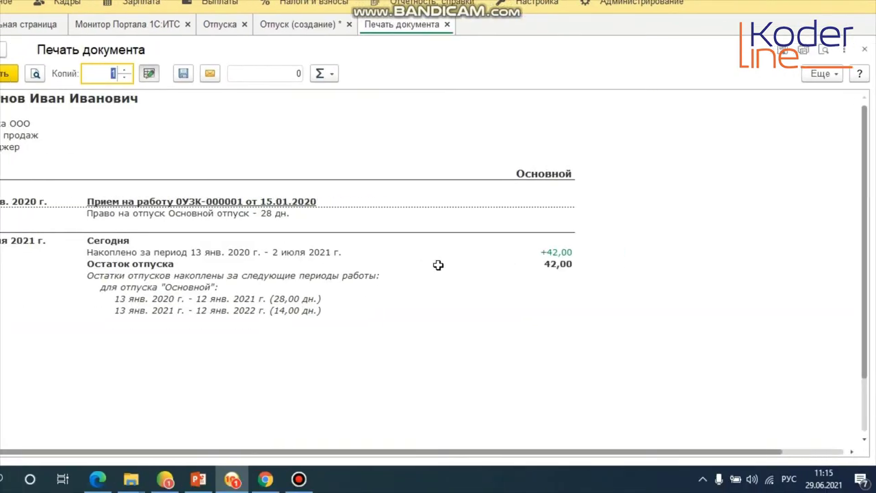
click(609, 263)
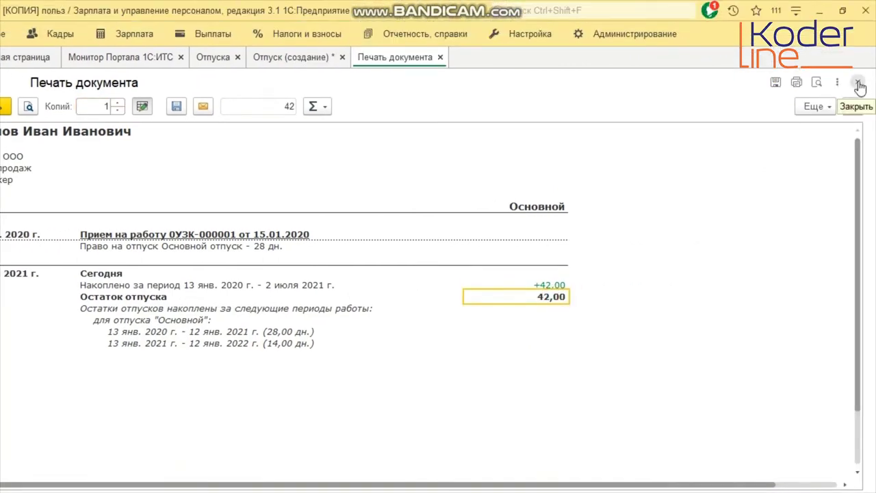
click(860, 85)
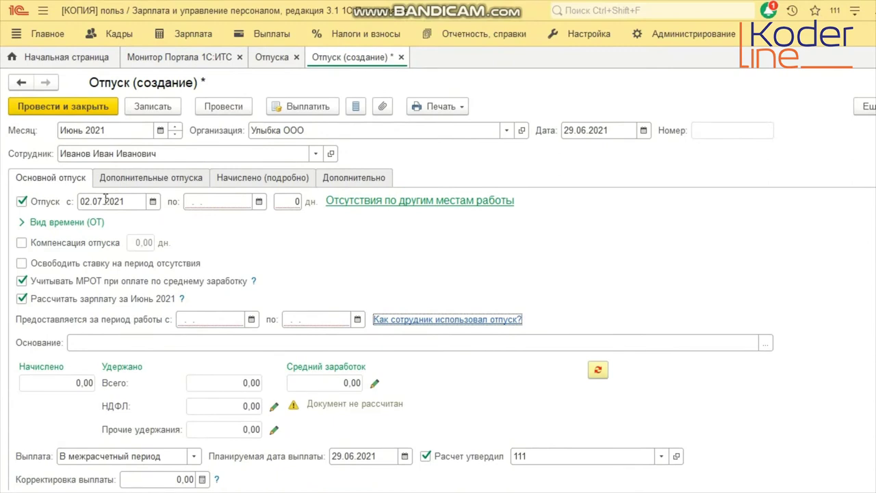
Set the end date of the main vacation to 12.08.2021 and let the document recalculate
double_click(105, 201)
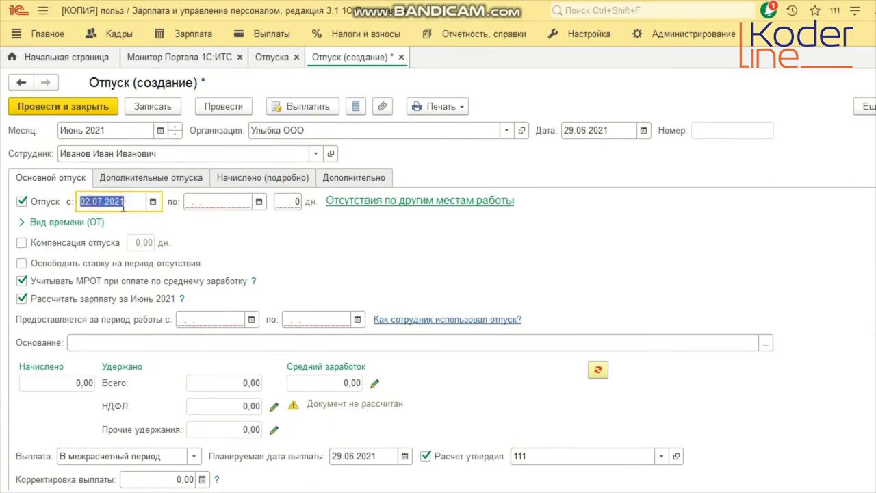
double_click(215, 201)
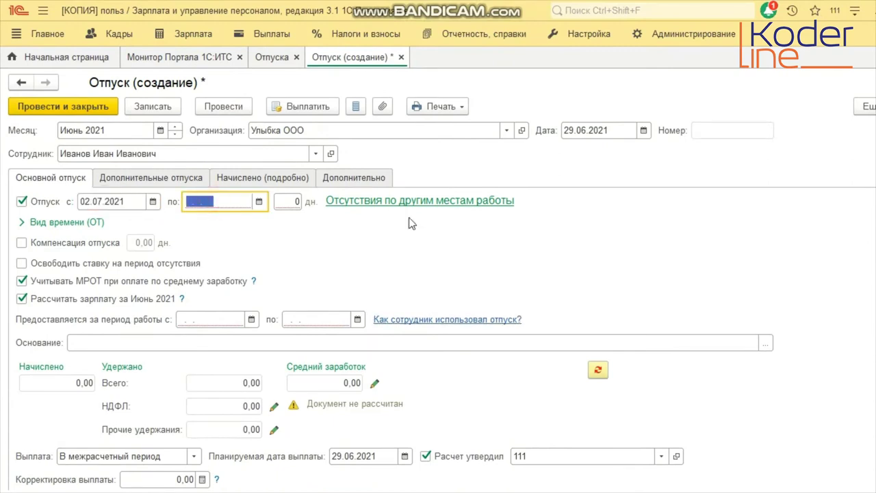
text(1208)
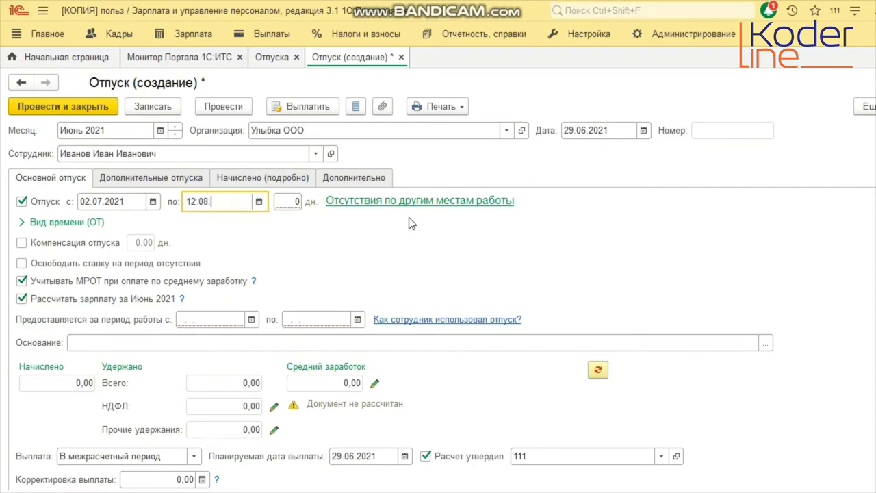
click(359, 246)
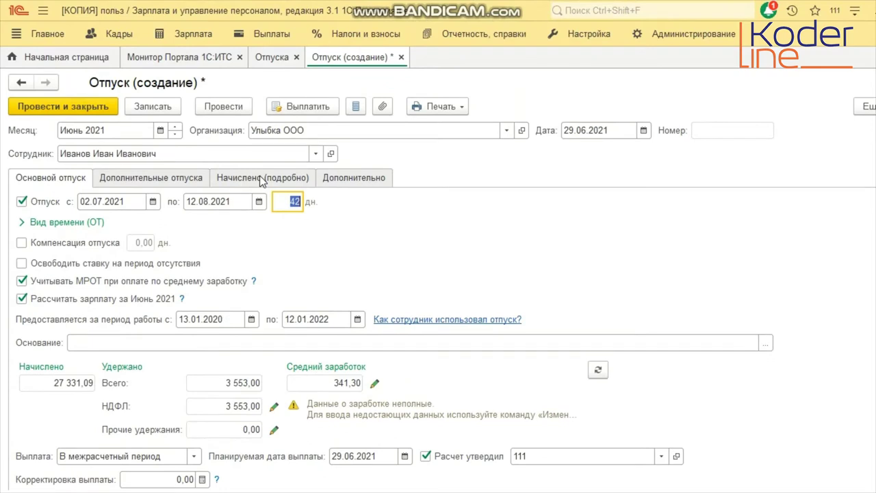
Examine the vacation document's detailed accruals, comparing the salary row's period and the amounts of both main vacation rows
click(262, 178)
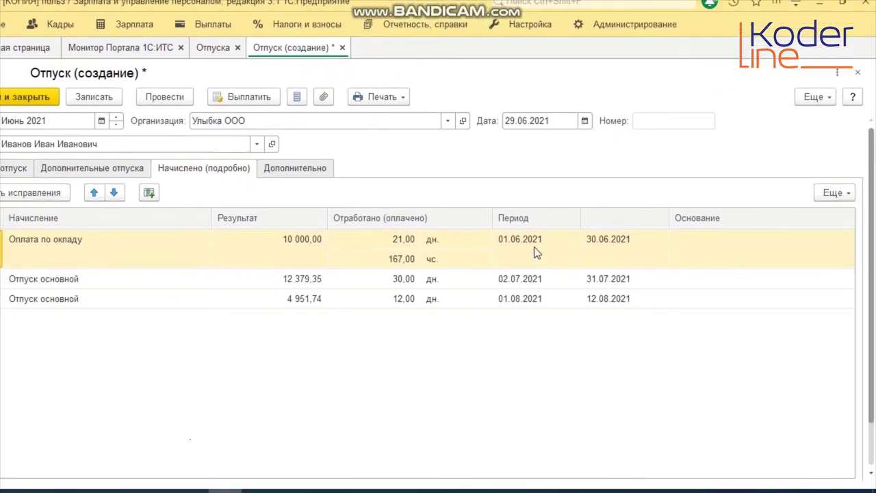
click(537, 252)
click(614, 248)
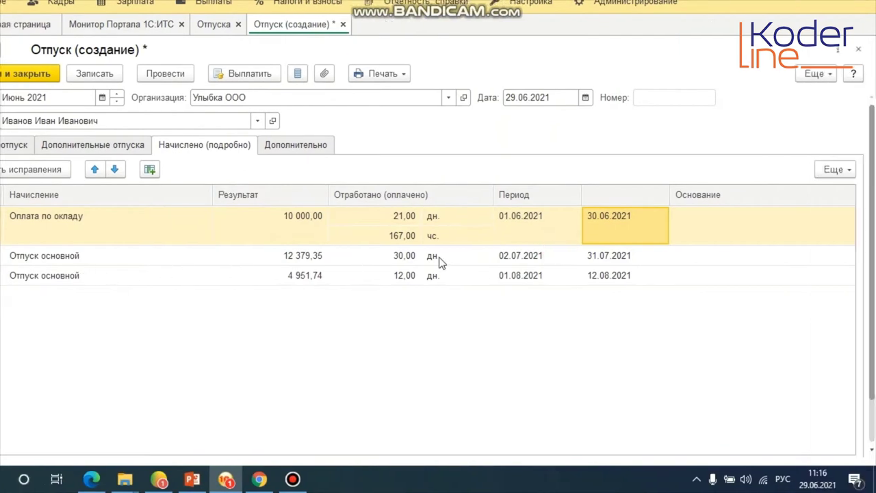
click(291, 256)
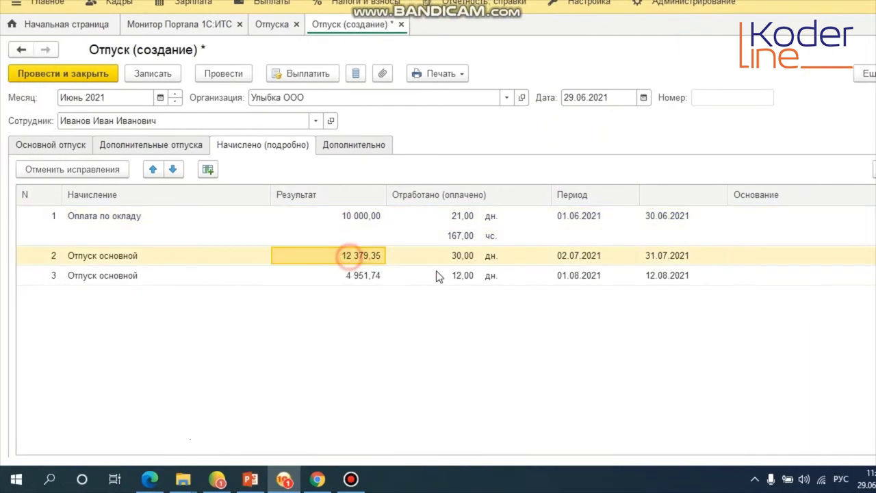
click(359, 277)
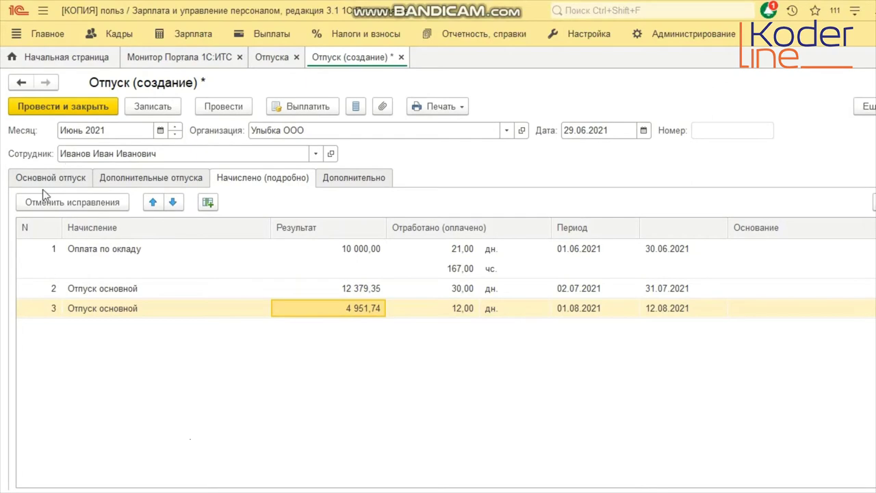
Return to the main vacation details, then save and post the vacation document
click(44, 180)
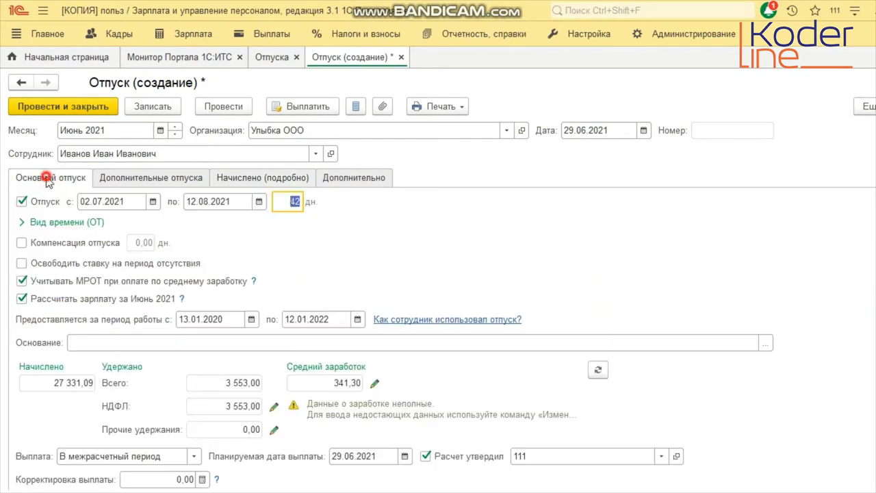
click(167, 110)
click(231, 107)
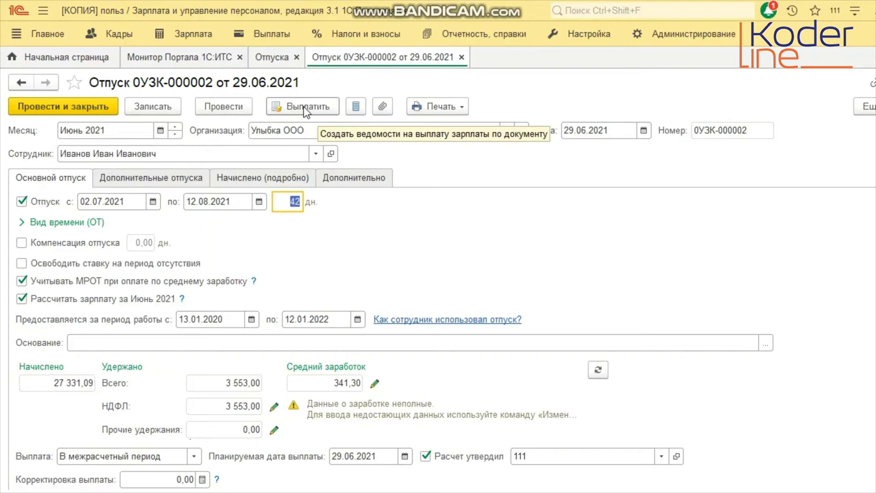
Generate and post the vacation payment statement from the document, and close the vacation document and the vacation list
click(305, 112)
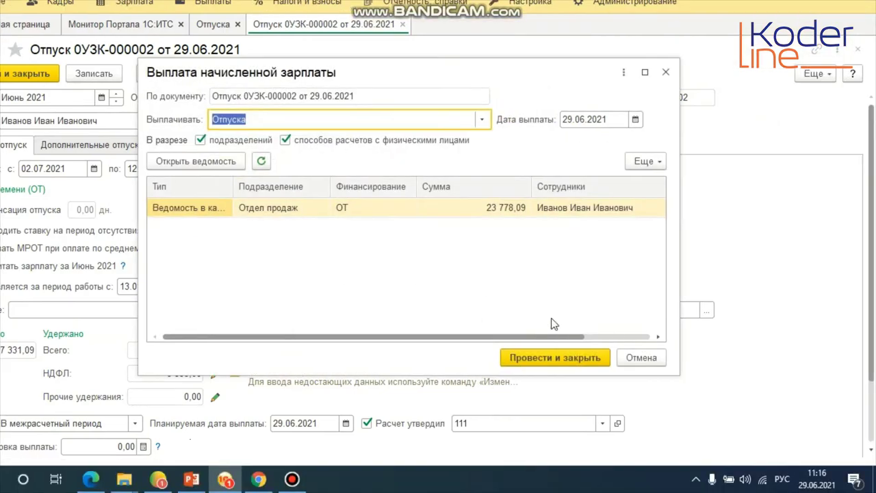
click(546, 361)
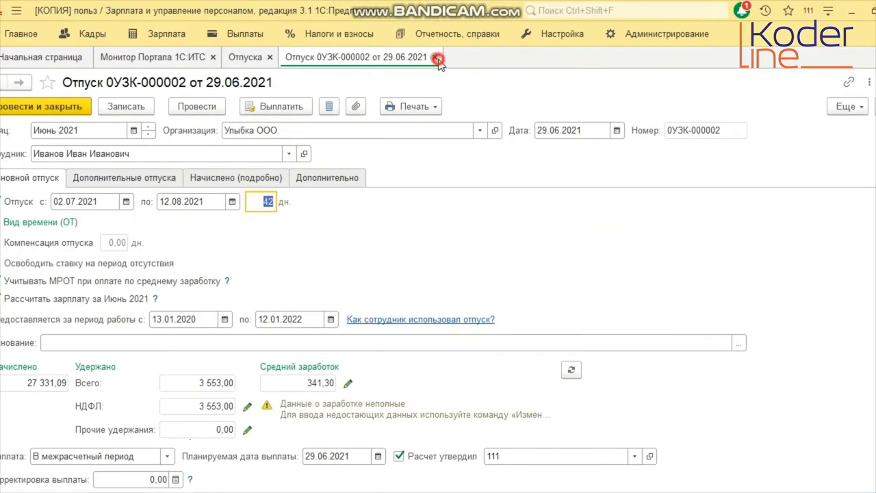
click(434, 56)
click(270, 57)
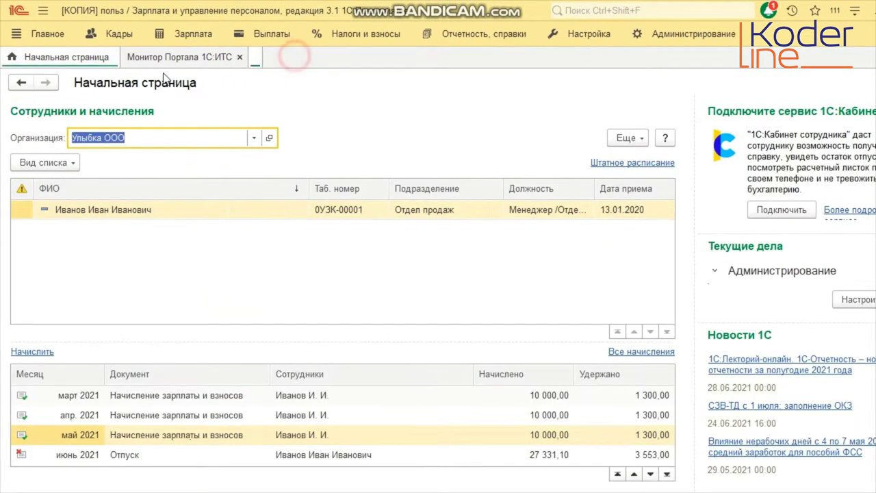
Create a new dismissal document (Увольнение) in the personnel list of hires, transfers and dismissals
click(118, 34)
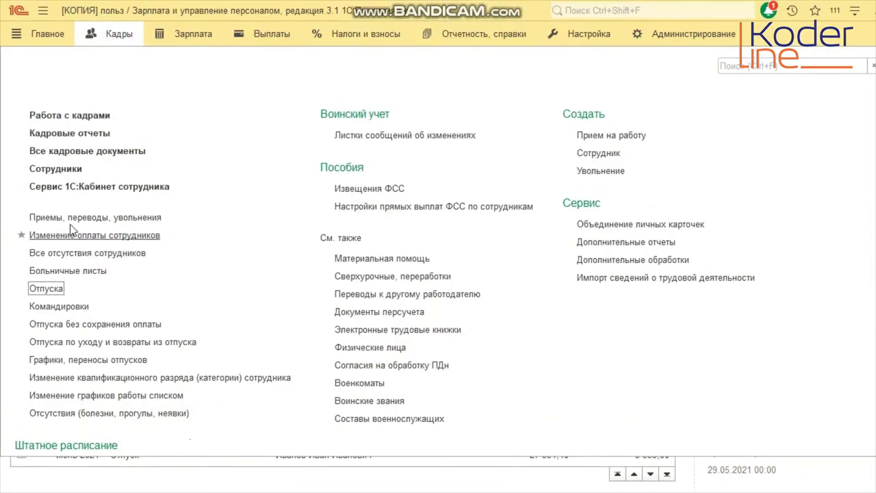
click(89, 189)
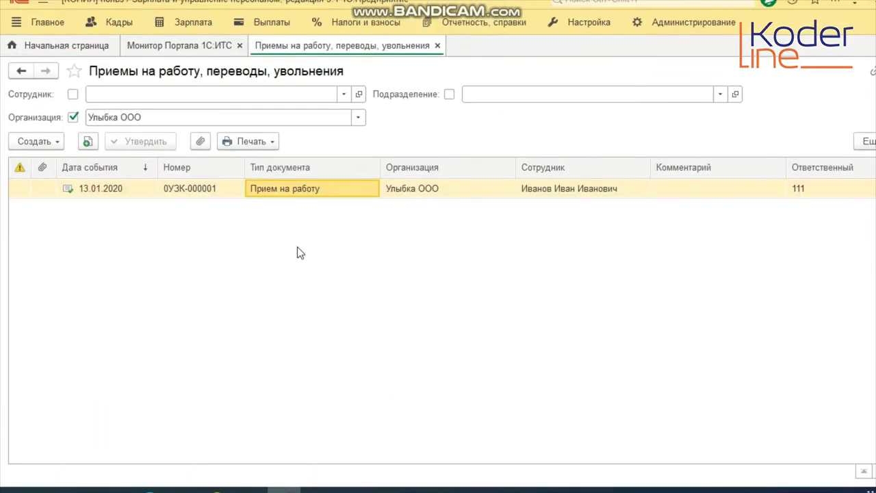
click(35, 121)
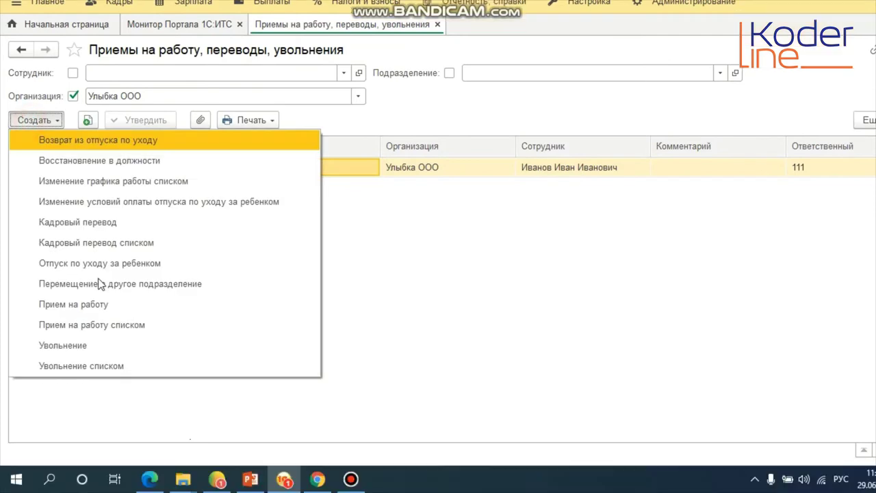
click(92, 345)
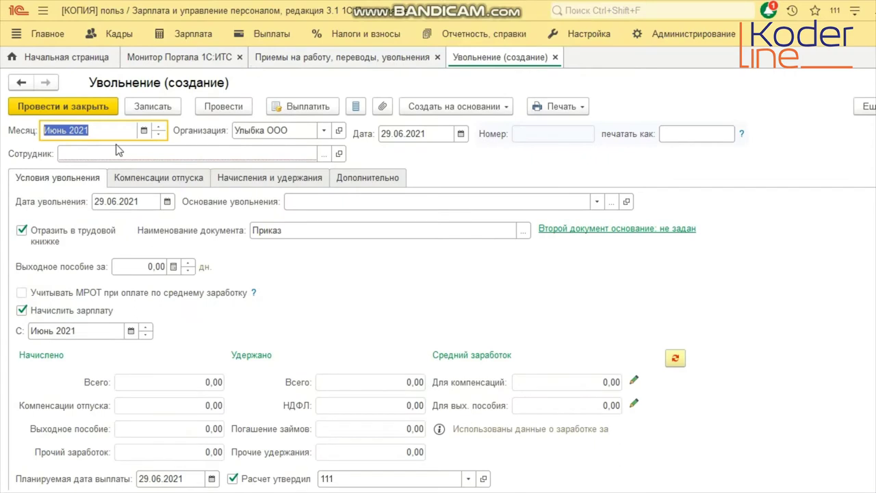
Select the employee for the dismissal and set the accrual month to August 2021
click(127, 122)
text(ива)
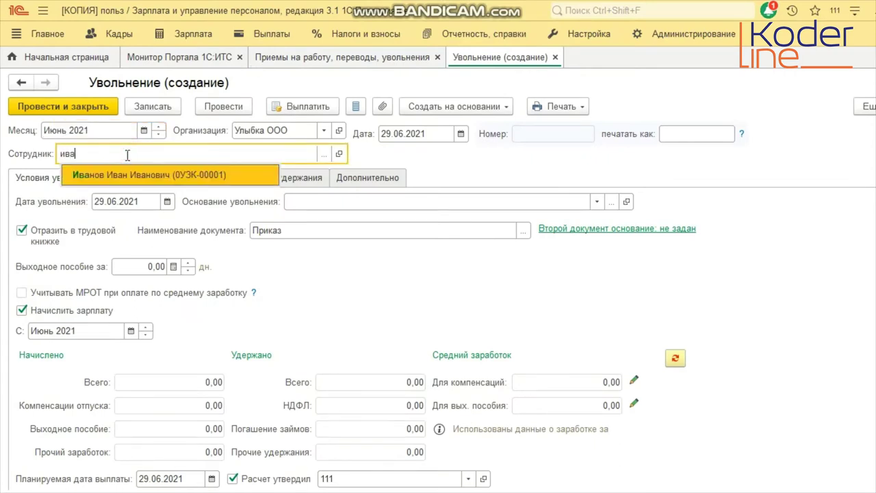
key(Return)
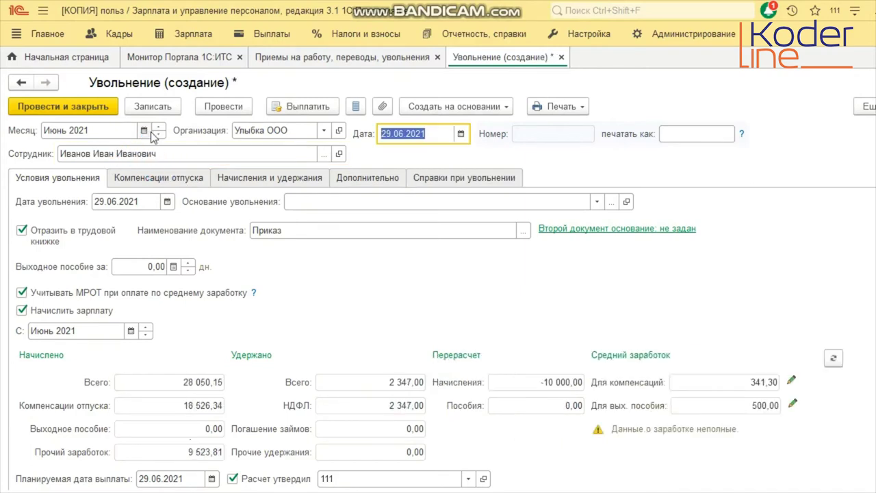
click(160, 133)
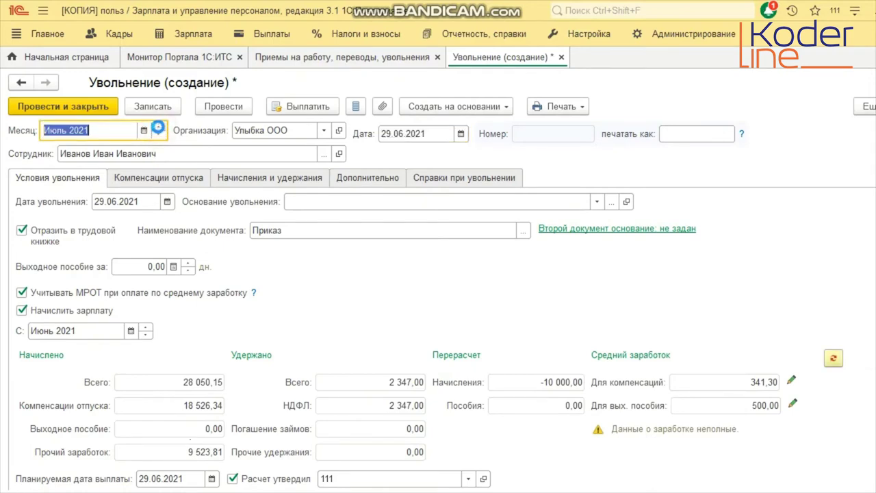
click(159, 128)
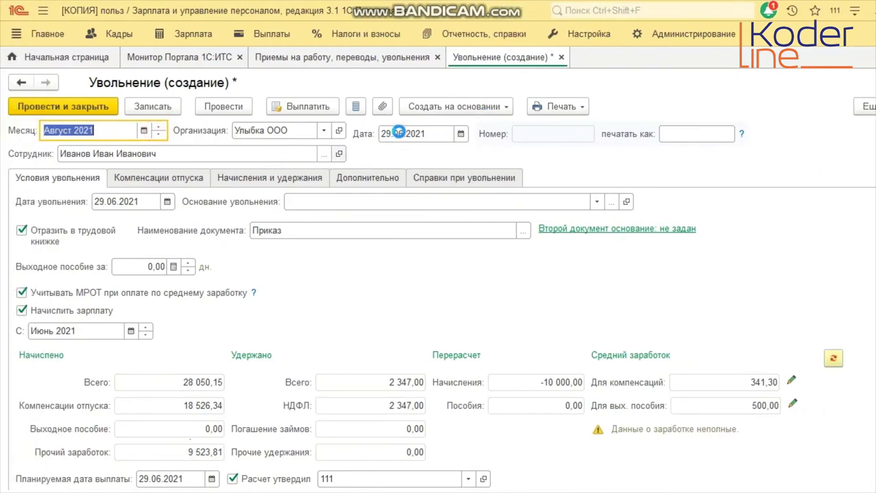
Set the dismissal date to 12.08.2021 and the dismissal grounds to п. 1 ч. 1 ст. 77
click(117, 201)
text(1208)
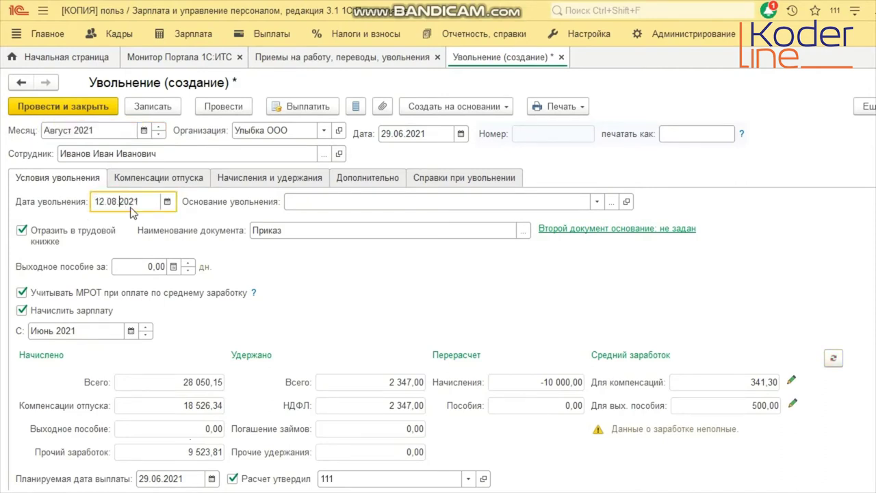
click(335, 202)
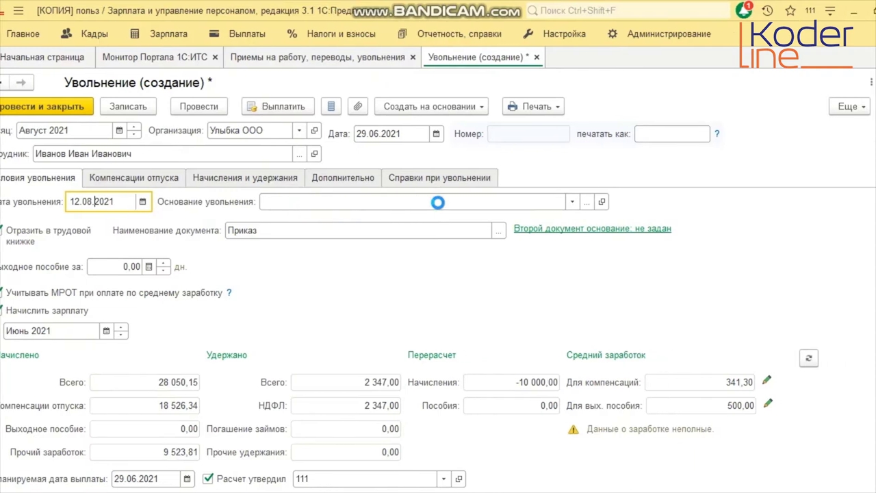
click(572, 201)
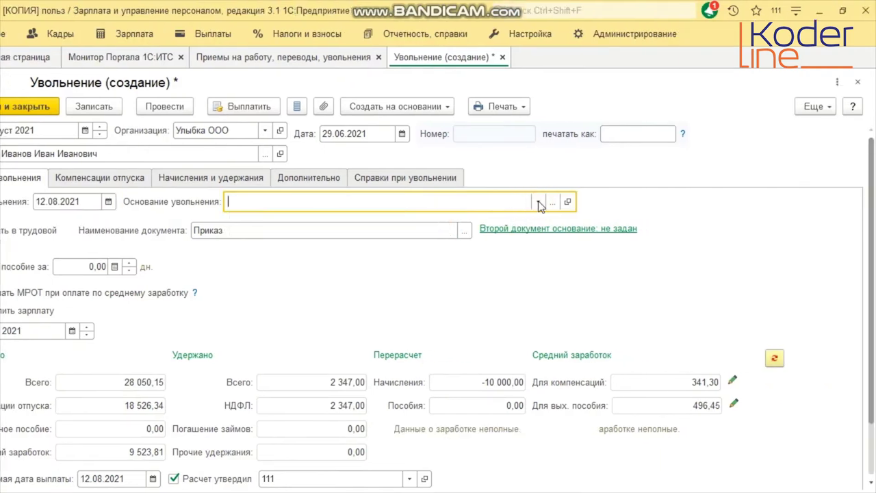
click(280, 226)
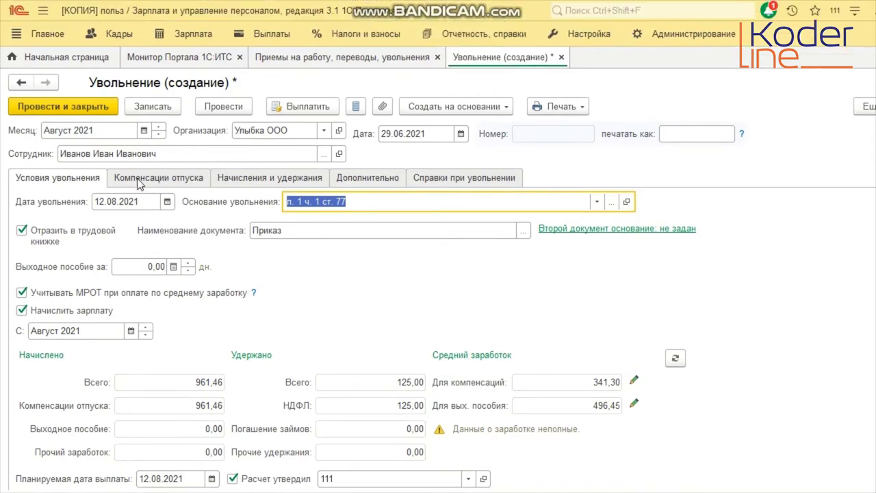
Set the dismissal's unused-vacation compensation to "Не использовать" and display its accruals and deductions
click(139, 181)
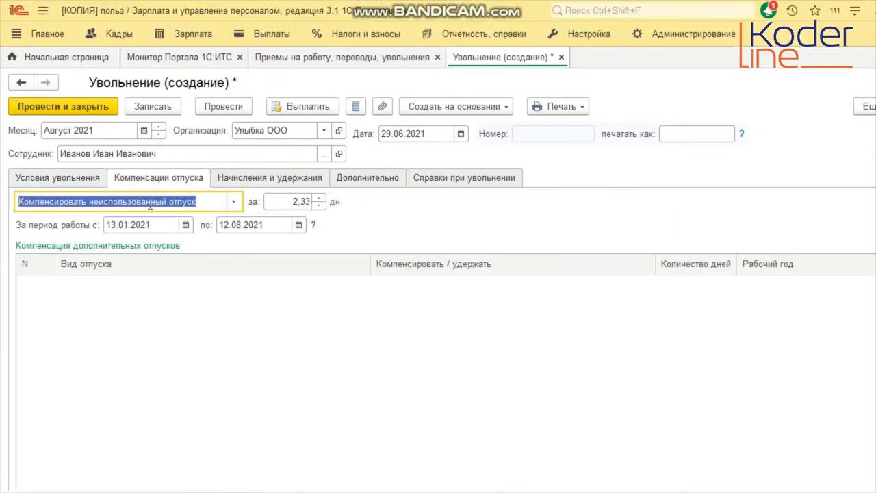
click(234, 202)
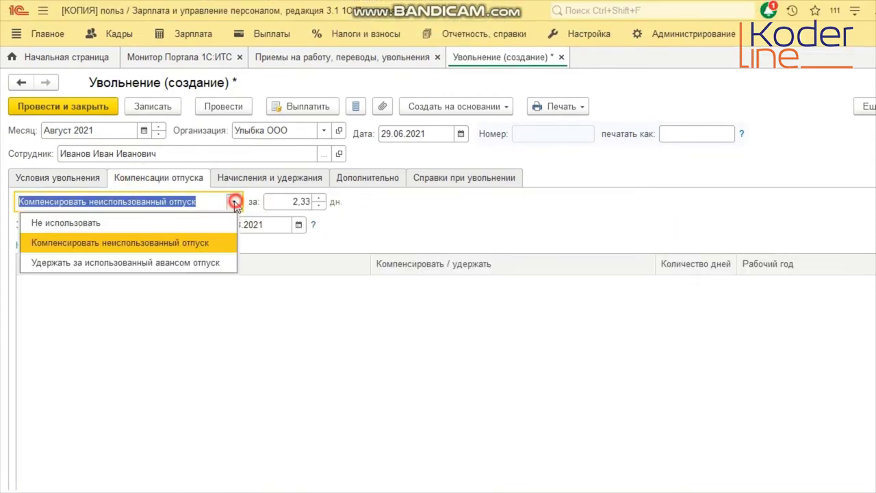
click(99, 225)
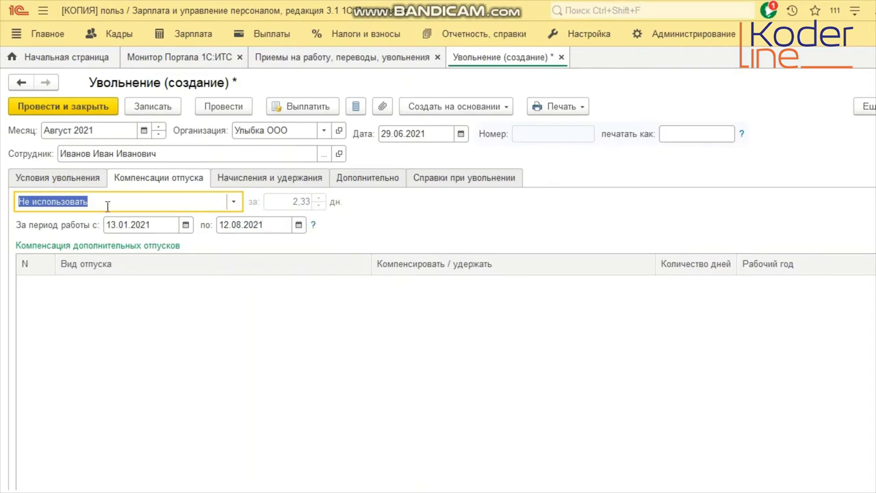
click(280, 180)
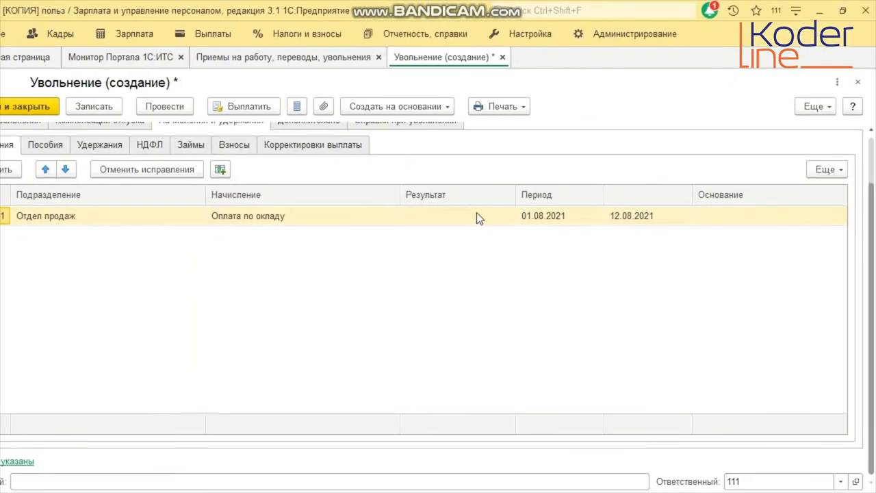
Check the salary accrual line's amount and period in the dismissal, return to the dismissal terms, and post and close the document
click(472, 214)
click(594, 219)
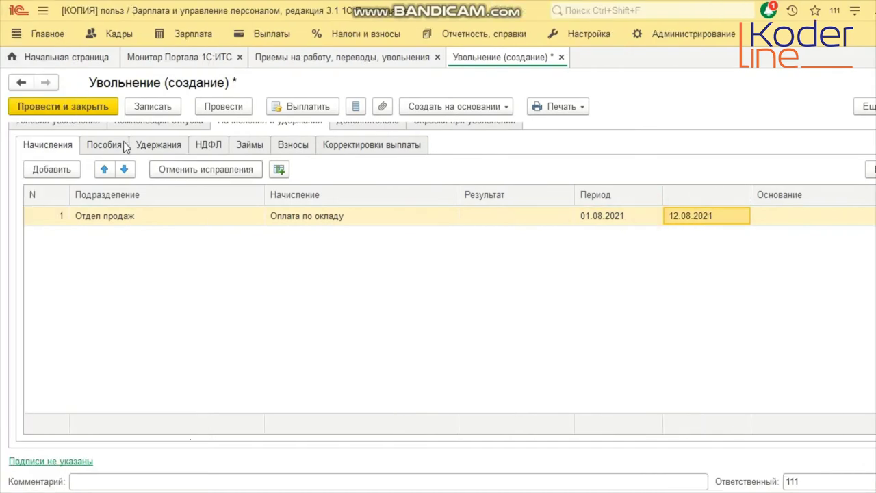
scroll(296, 222, up, 2)
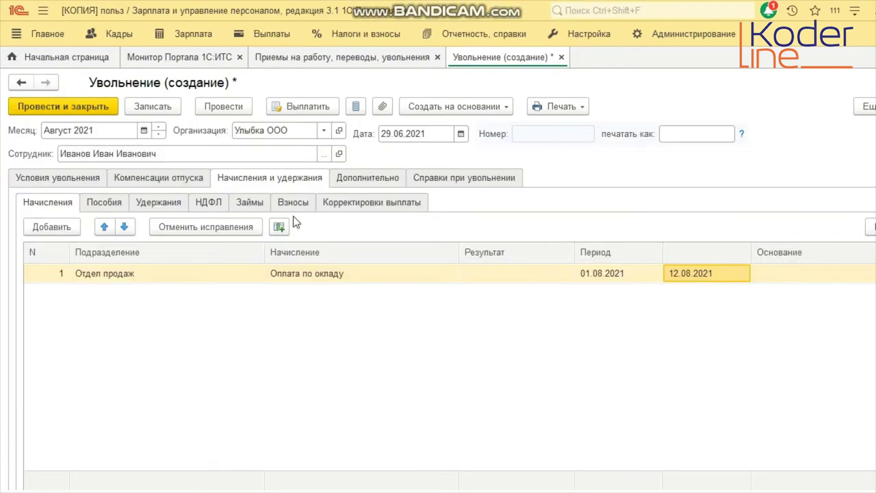
click(61, 182)
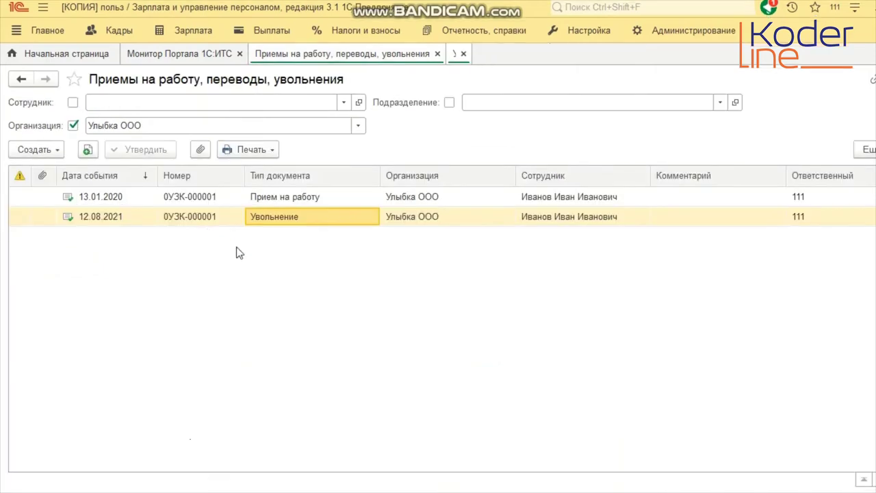
Generate the employee's payslip (Расчетный листок) for 01.08.2021 to 31.08.2021 and examine the opening and closing employee debt
click(193, 34)
click(78, 135)
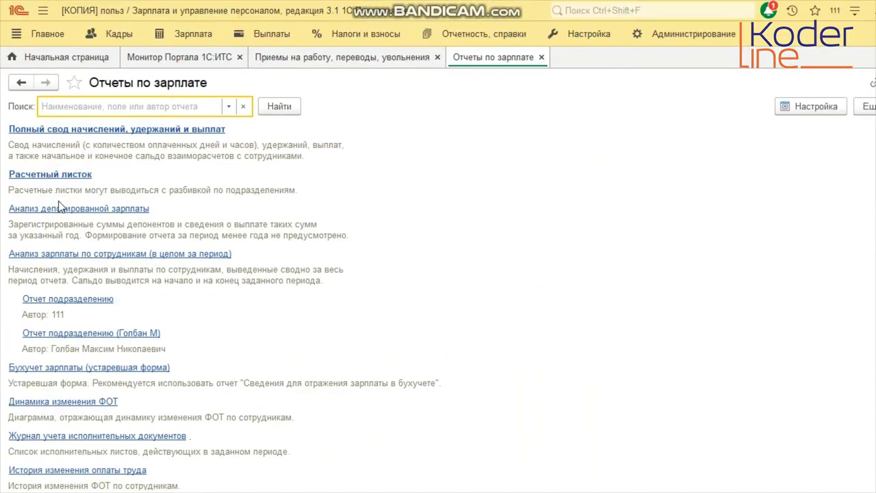
click(58, 175)
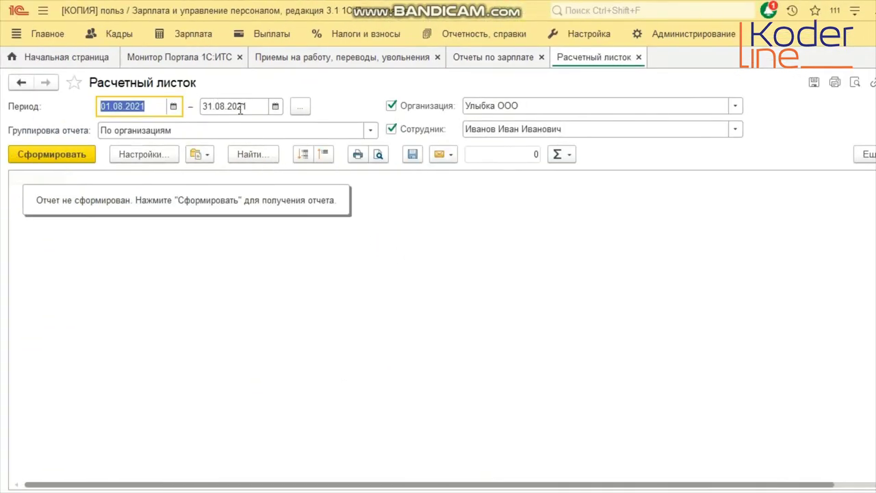
click(44, 156)
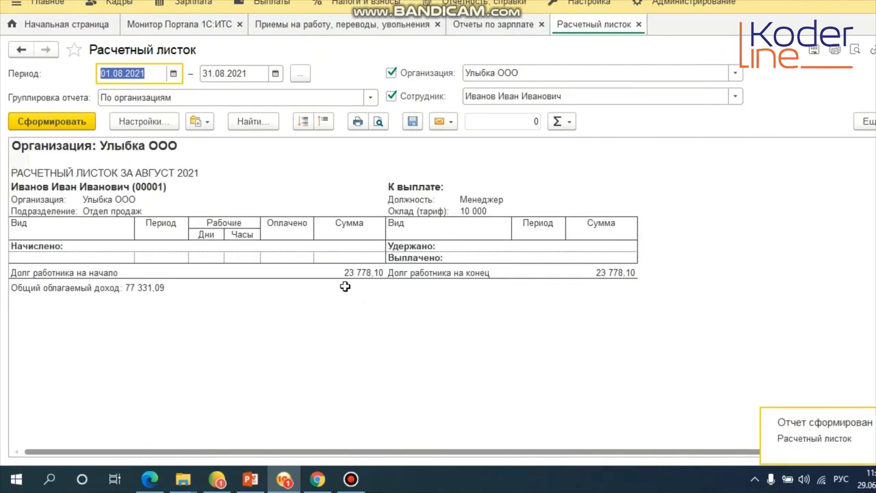
click(113, 274)
click(363, 272)
click(581, 271)
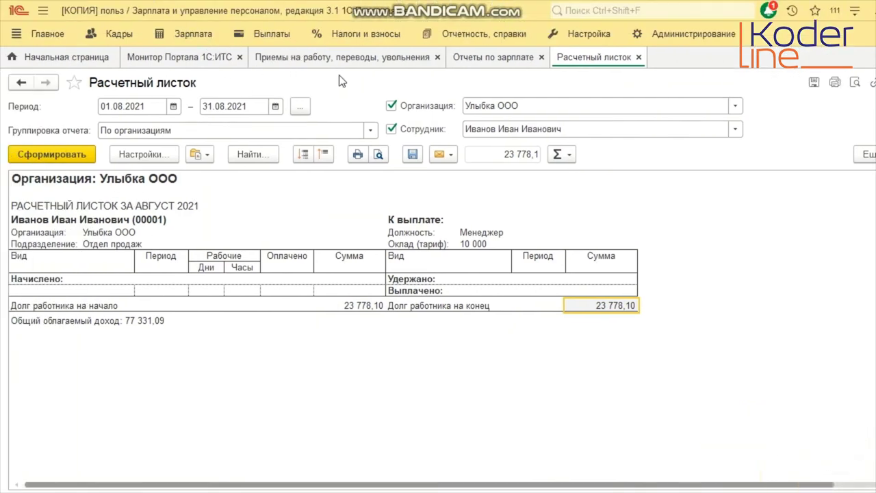
Check the list of bank payment sheets (Ведомости в банк) for Улыбка ООО and close it
click(270, 38)
click(79, 182)
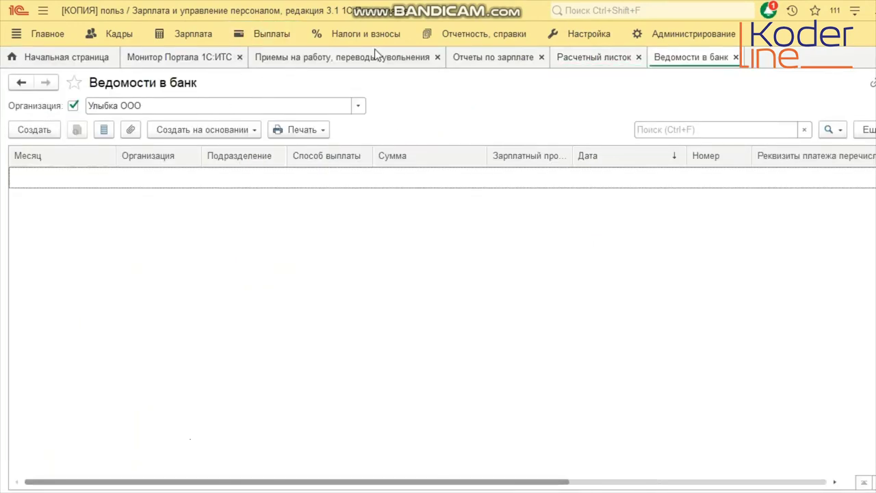
click(677, 58)
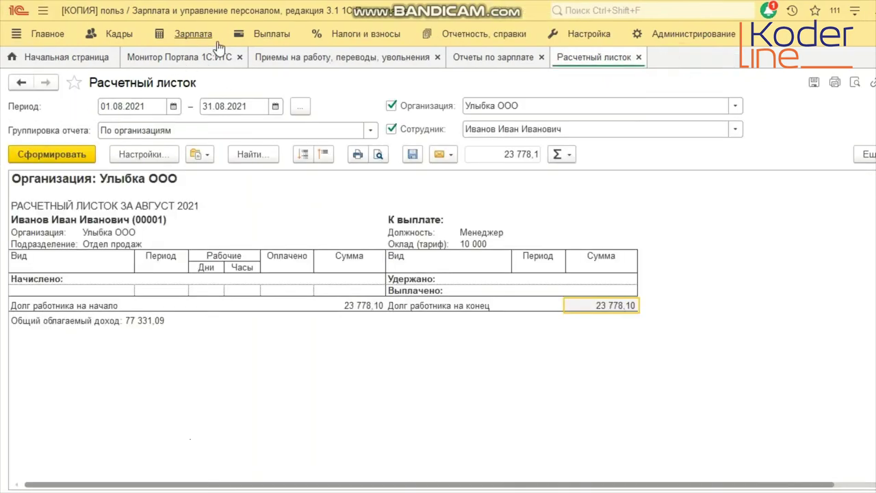
Open the vacation document for 02.07.2021 to 12.08.2021 from the vacations list, review its payment details and close it
click(130, 35)
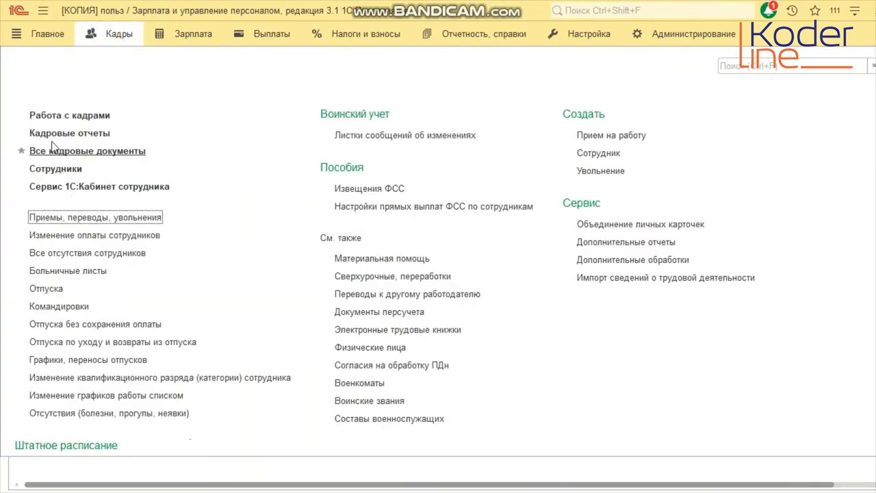
click(55, 256)
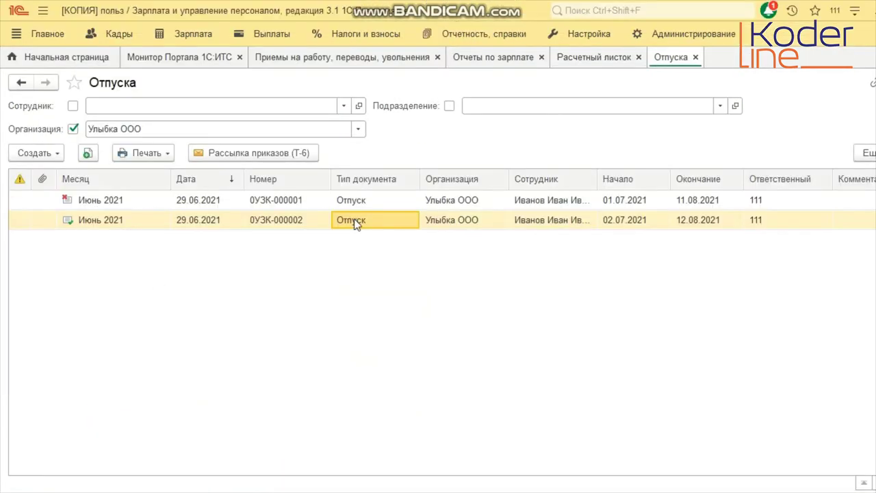
click(356, 221)
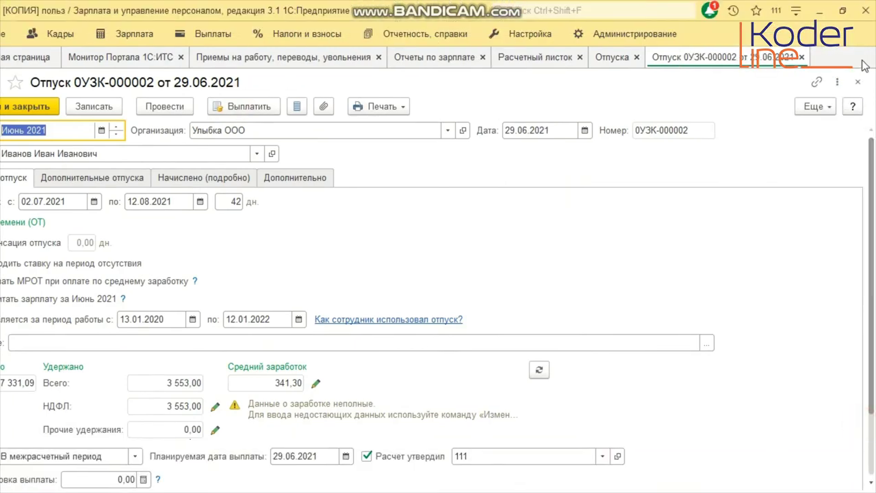
click(858, 49)
Open the list of payment sheets to employee accounts (Ведомости на счета)
click(271, 34)
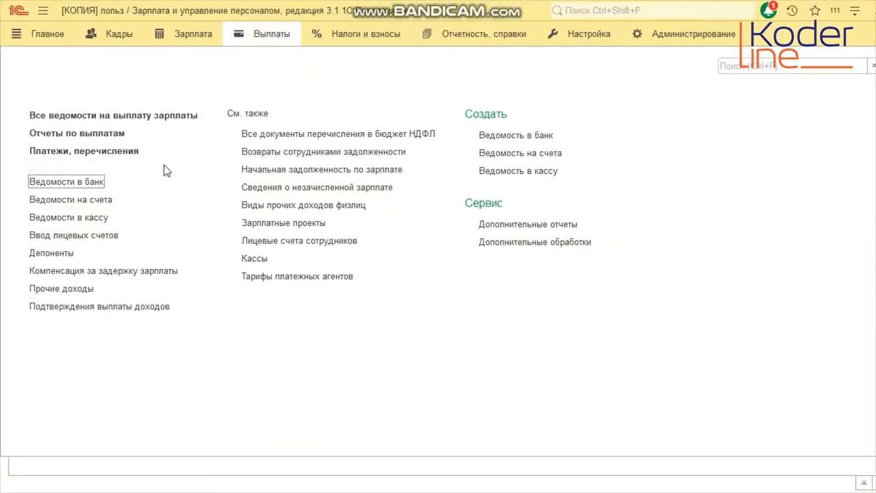
click(95, 200)
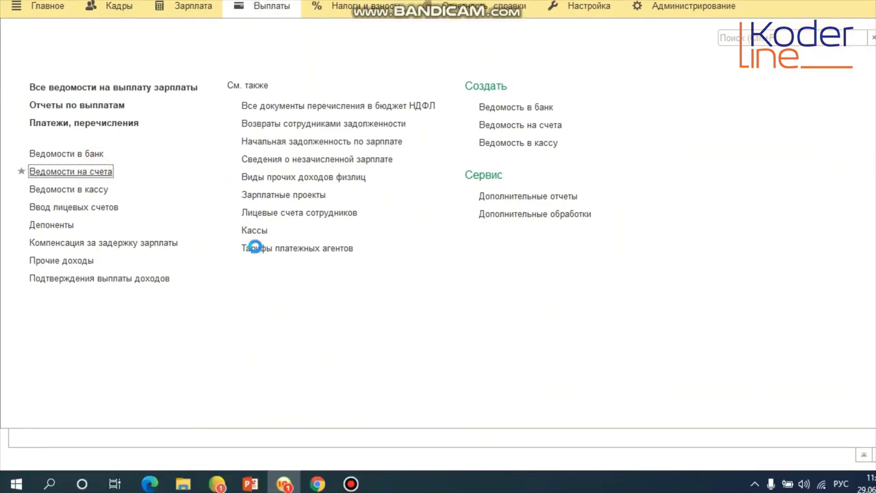